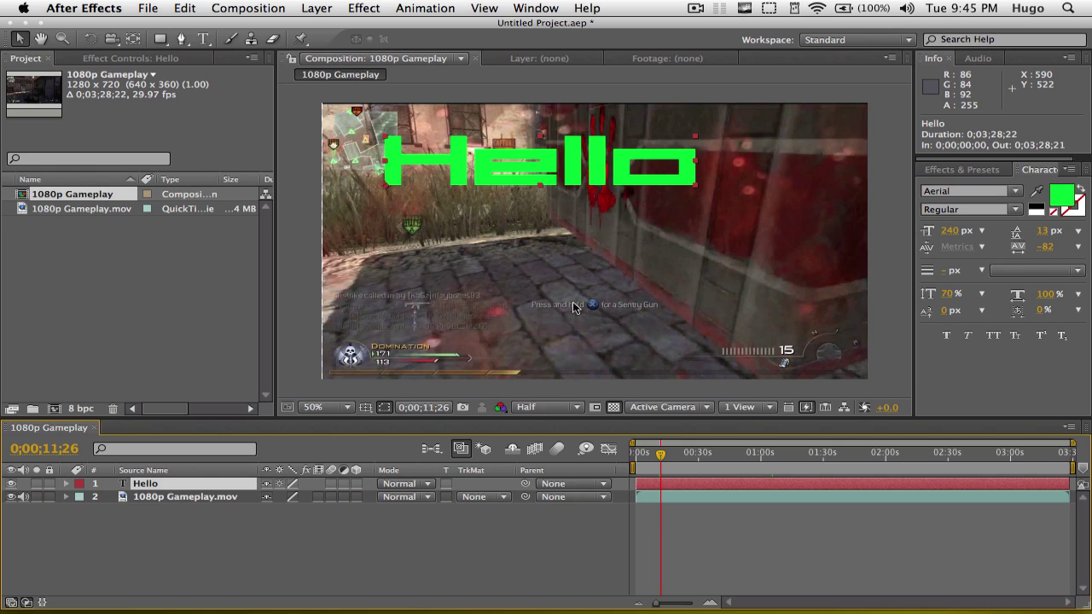
Drag the Hello text lower so it sits across the centre of the gameplay footage
{"action": "mouse_move", "coordinate": [492, 162]}
{"action": "left_mouse_down"}
{"action": "mouse_move", "coordinate": [465, 147]}
{"action": "mouse_move", "coordinate": [463, 101]}
{"action": "mouse_move", "coordinate": [518, 218]}
{"action": "mouse_move", "coordinate": [539, 152]}
{"action": "mouse_move", "coordinate": [531, 226]}
{"action": "mouse_move", "coordinate": [495, 178]}
{"action": "left_mouse_up"}
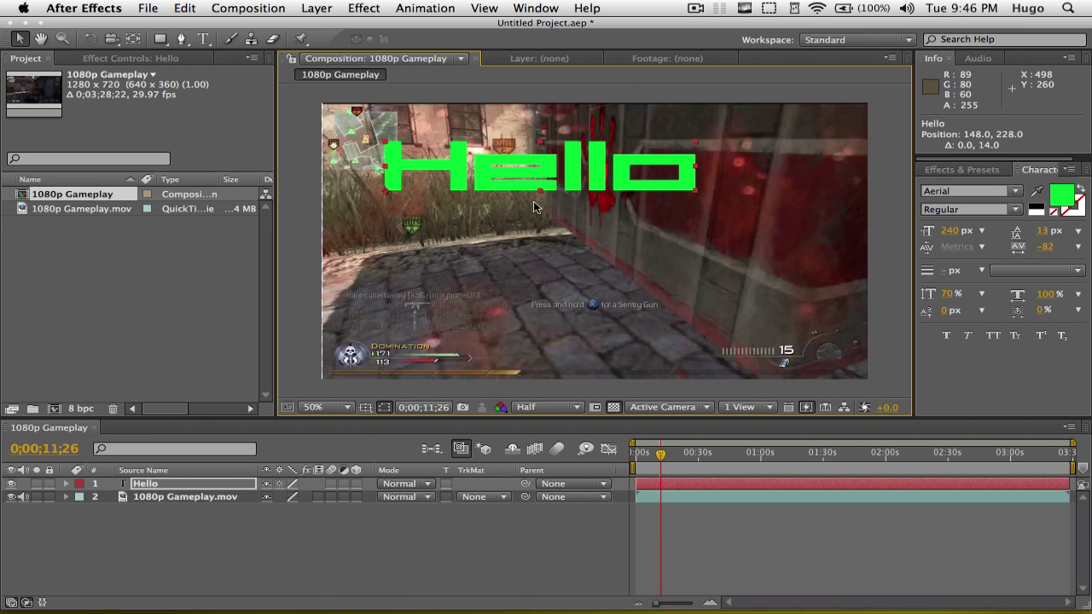
{"action": "left_click", "coordinate": [331, 515]}
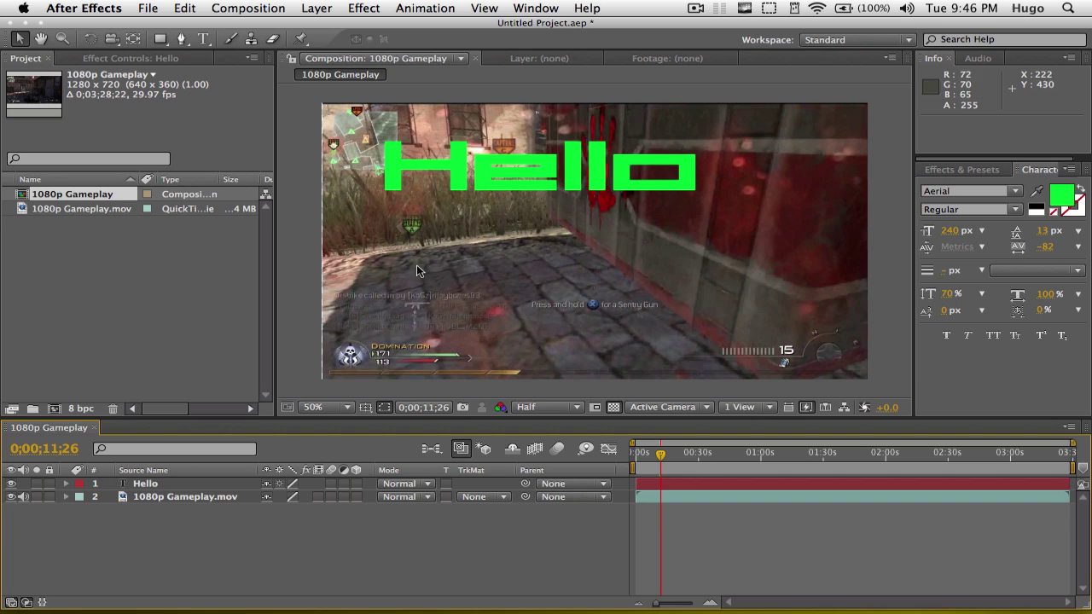
{"action": "left_click_drag", "start_coordinate": [504, 178], "coordinate": [512, 246]}
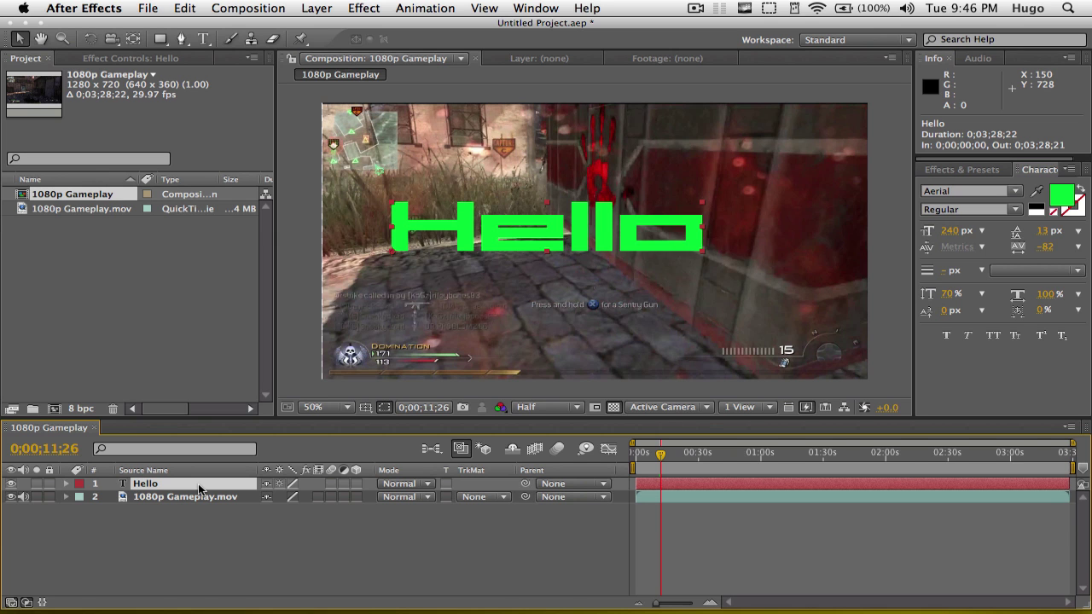
{"action": "key", "text": "p"}
{"action": "key", "text": "p"}
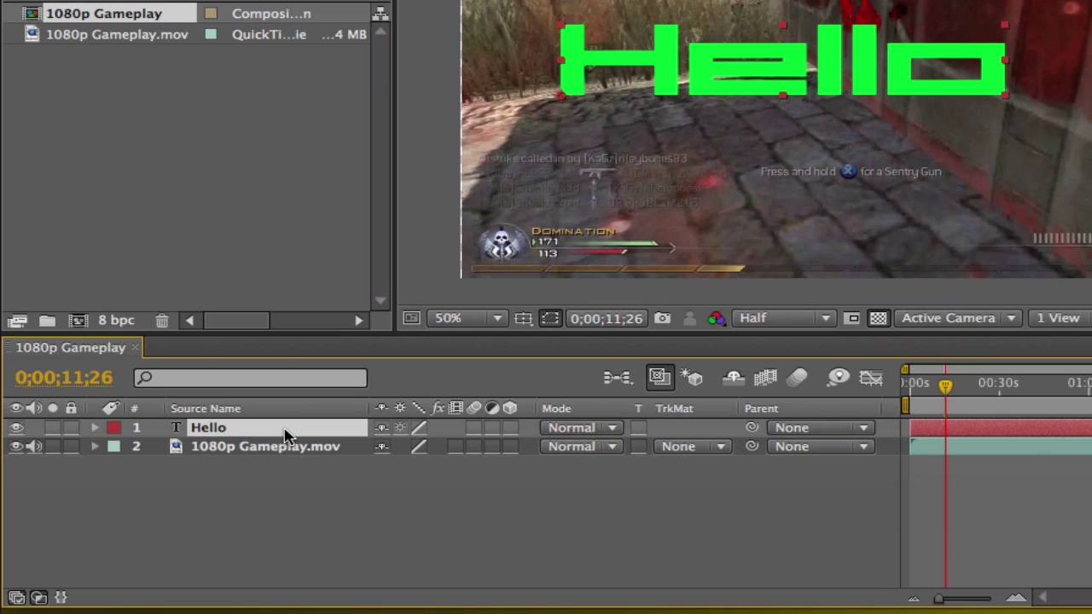
Set a first Position keyframe of 164.0, 386.0 on the Hello layer near 12 seconds
{"action": "key", "text": "p"}
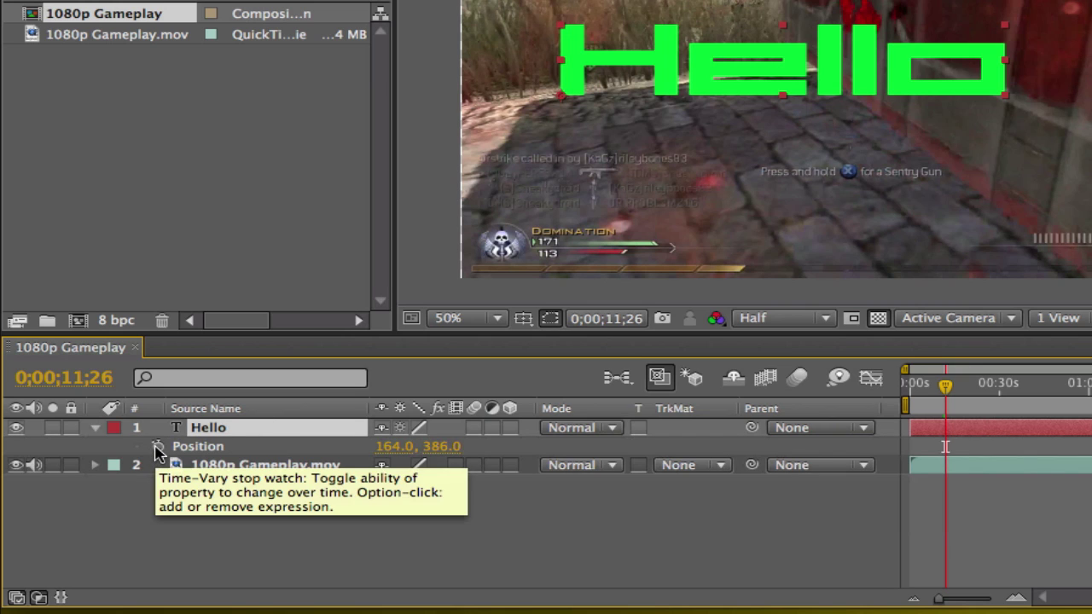
{"action": "left_click", "coordinate": [157, 447]}
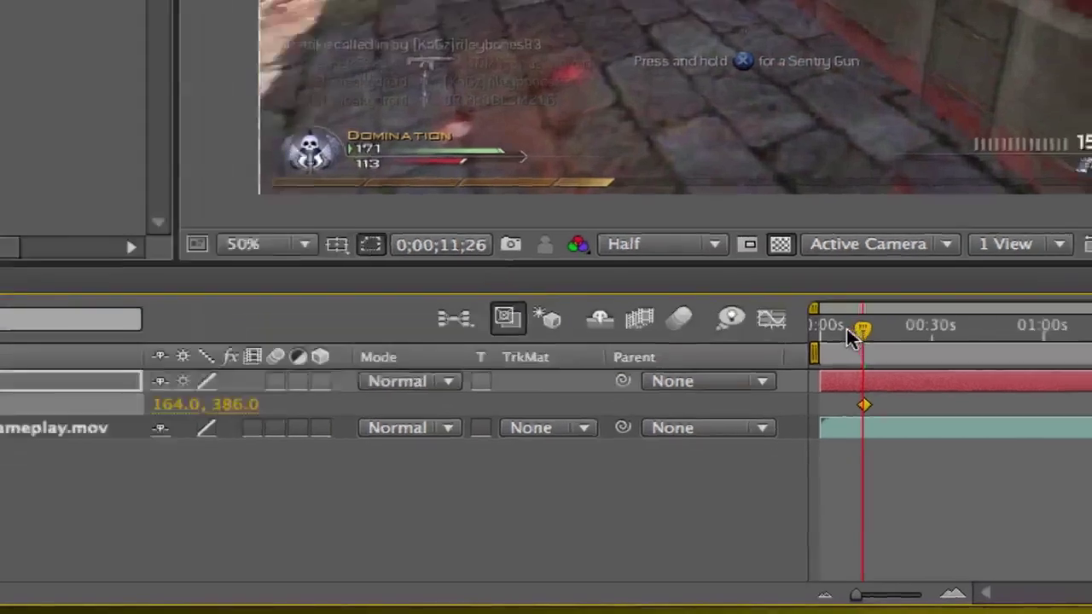
{"action": "left_click", "coordinate": [935, 387]}
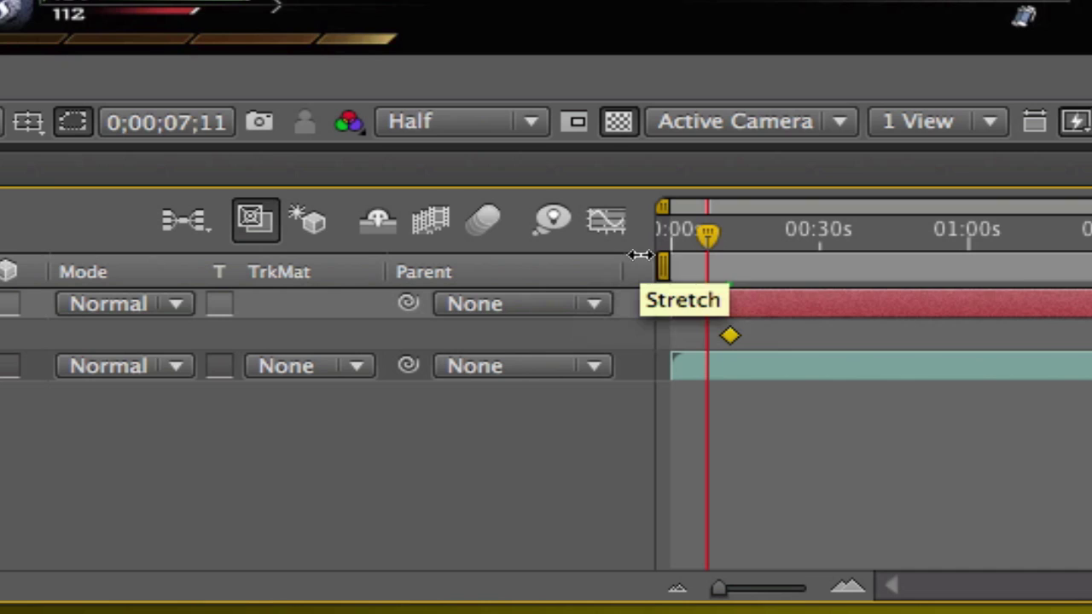
{"action": "left_click_drag", "start_coordinate": [705, 233], "coordinate": [743, 233]}
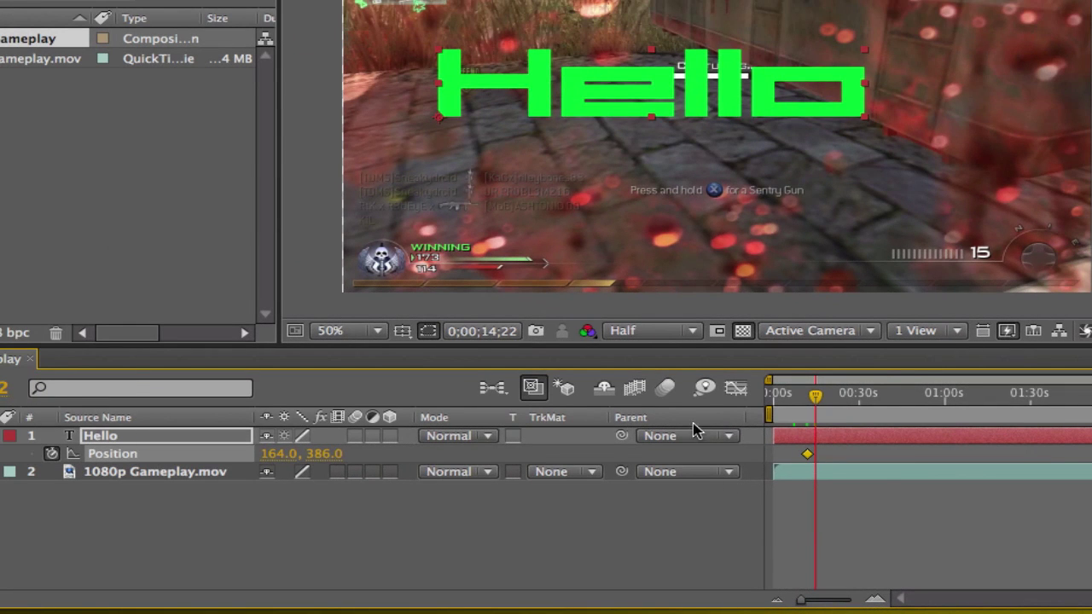
{"action": "left_click_drag", "start_coordinate": [813, 394], "coordinate": [809, 397]}
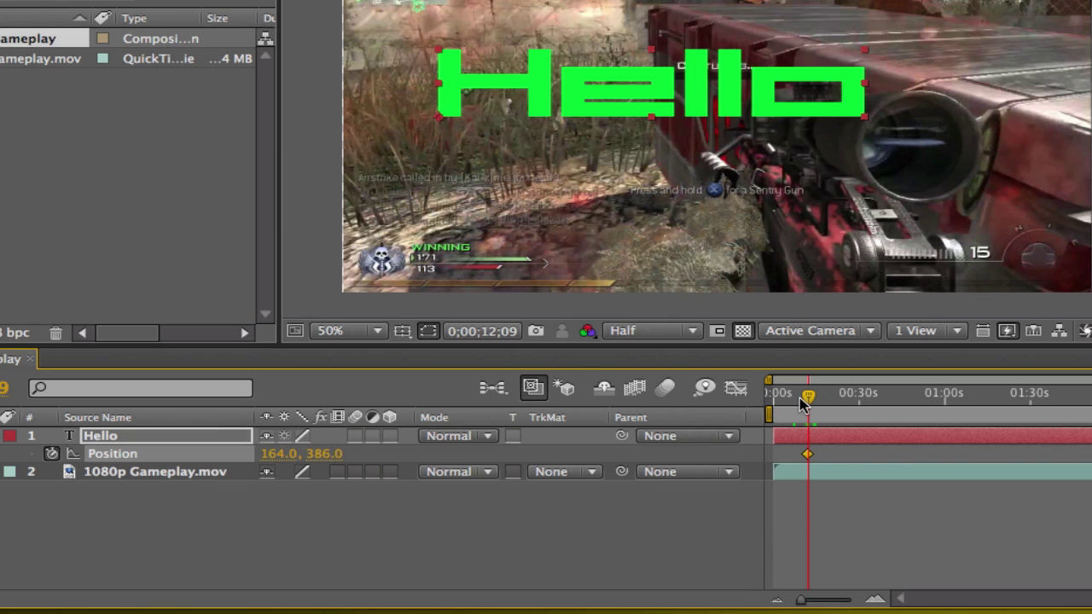
At 0;00;32;11, drag Hello up and right for a second Position keyframe at 460.0, 258.0
{"action": "left_click_drag", "start_coordinate": [808, 400], "coordinate": [865, 400]}
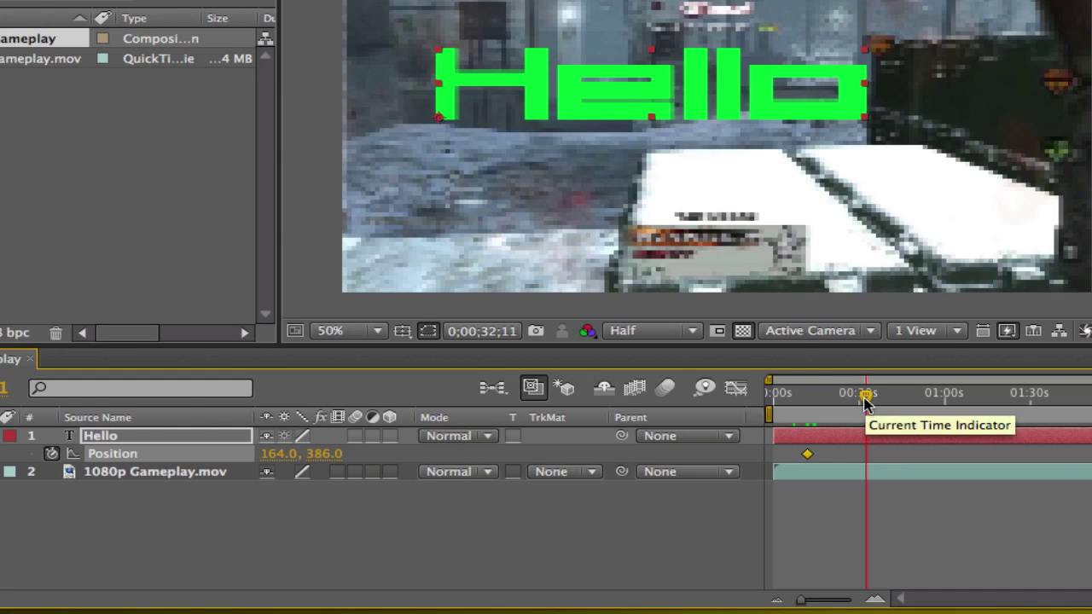
{"action": "left_click_drag", "start_coordinate": [815, 86], "coordinate": [986, 20]}
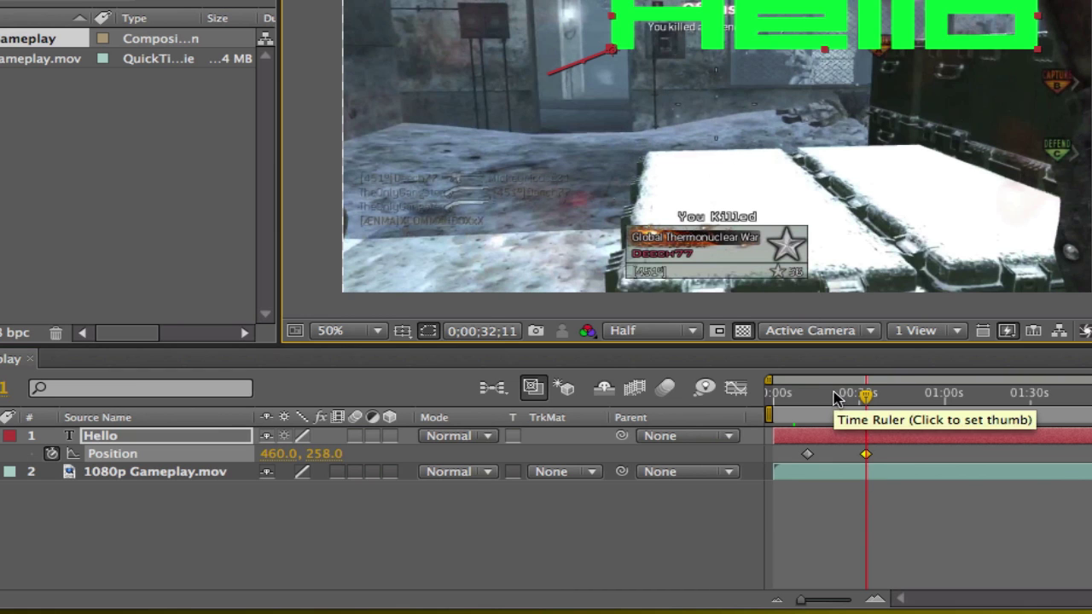
{"action": "left_click", "coordinate": [865, 397]}
{"action": "left_click_drag", "start_coordinate": [865, 398], "coordinate": [787, 399]}
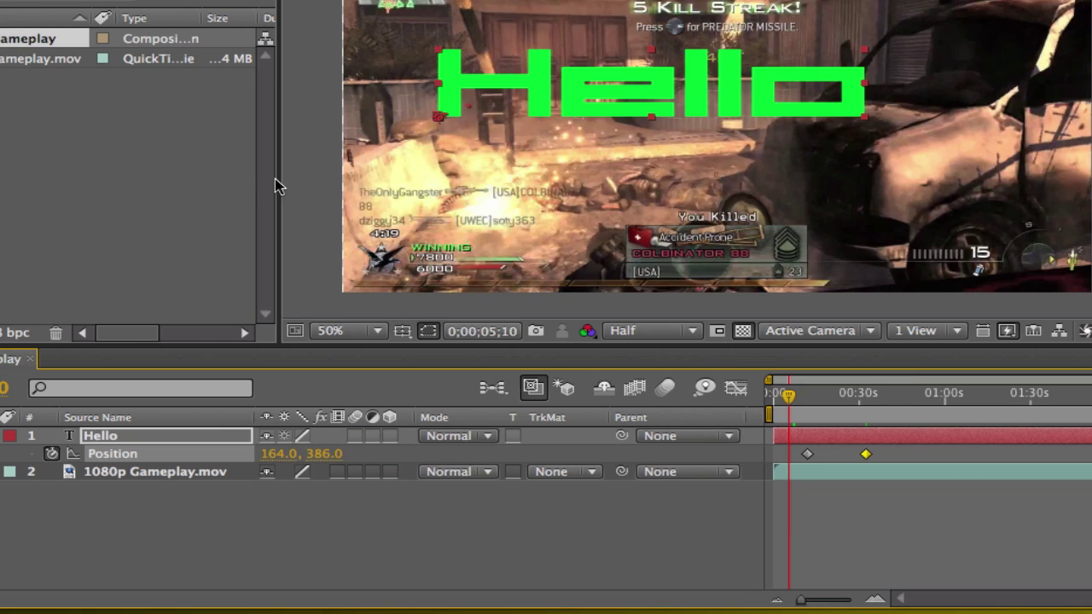
Scrub the timeline back and forth to preview Hello moving up to the second keyframe
{"action": "left_click", "coordinate": [295, 175]}
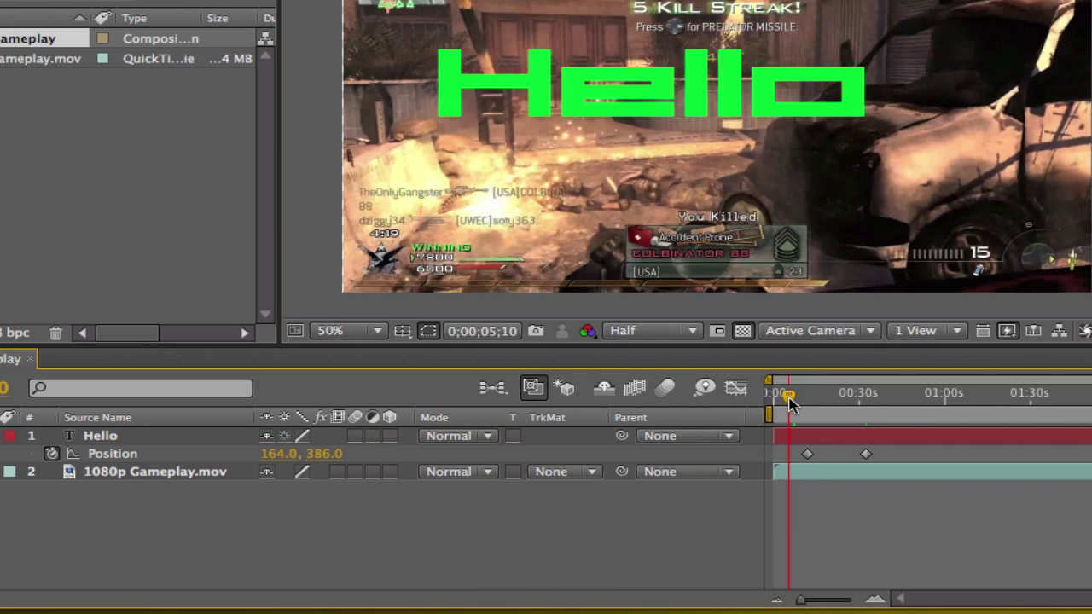
{"action": "left_click_drag", "start_coordinate": [786, 395], "coordinate": [879, 401]}
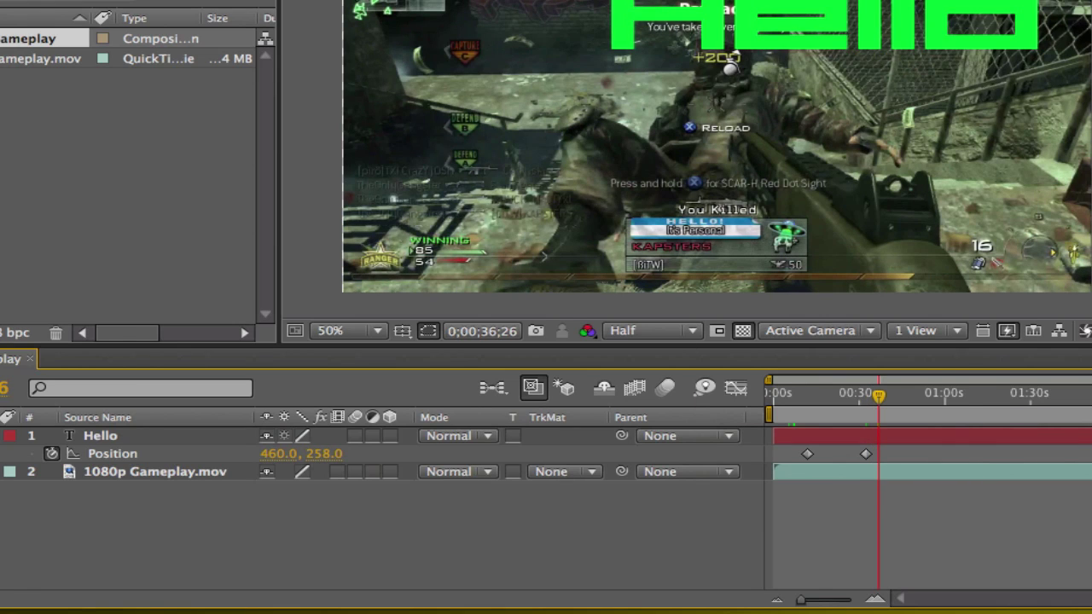
{"action": "left_click_drag", "start_coordinate": [865, 400], "coordinate": [807, 397]}
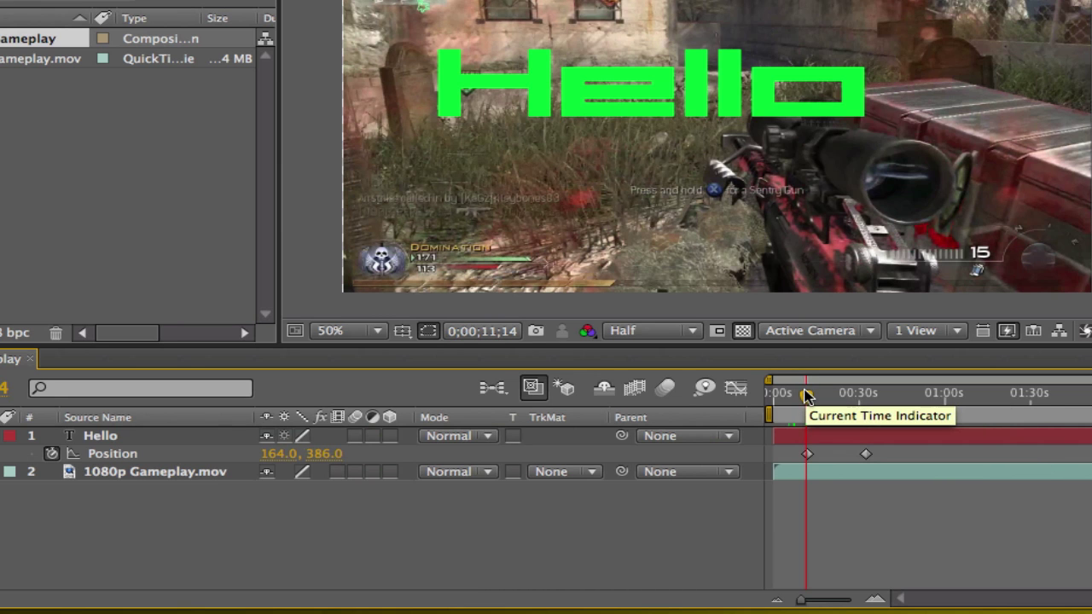
{"action": "left_click_drag", "start_coordinate": [807, 397], "coordinate": [866, 401]}
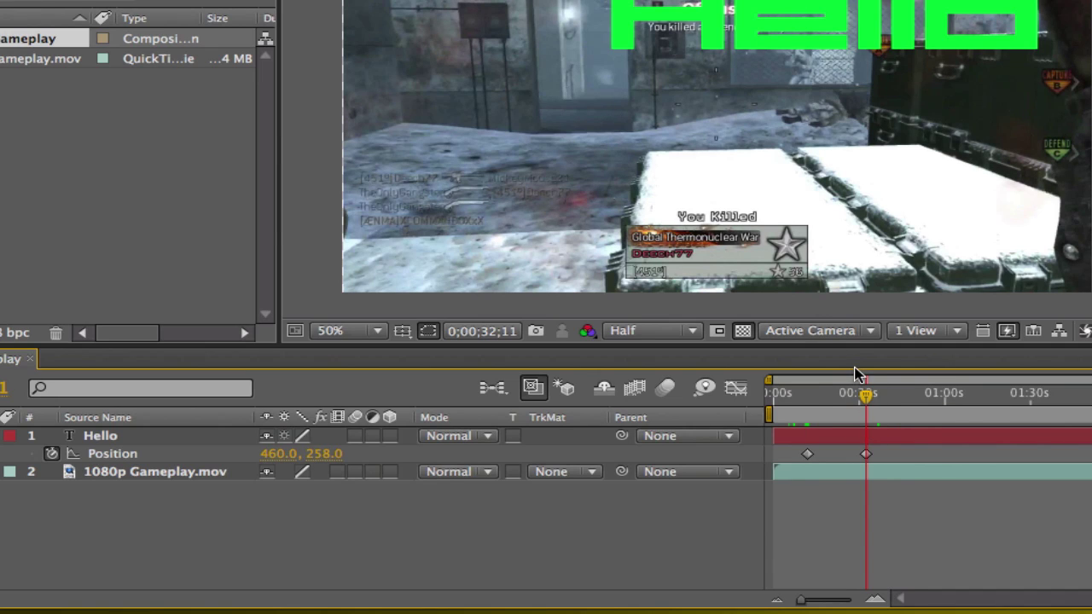
{"action": "left_click_drag", "start_coordinate": [869, 398], "coordinate": [879, 401]}
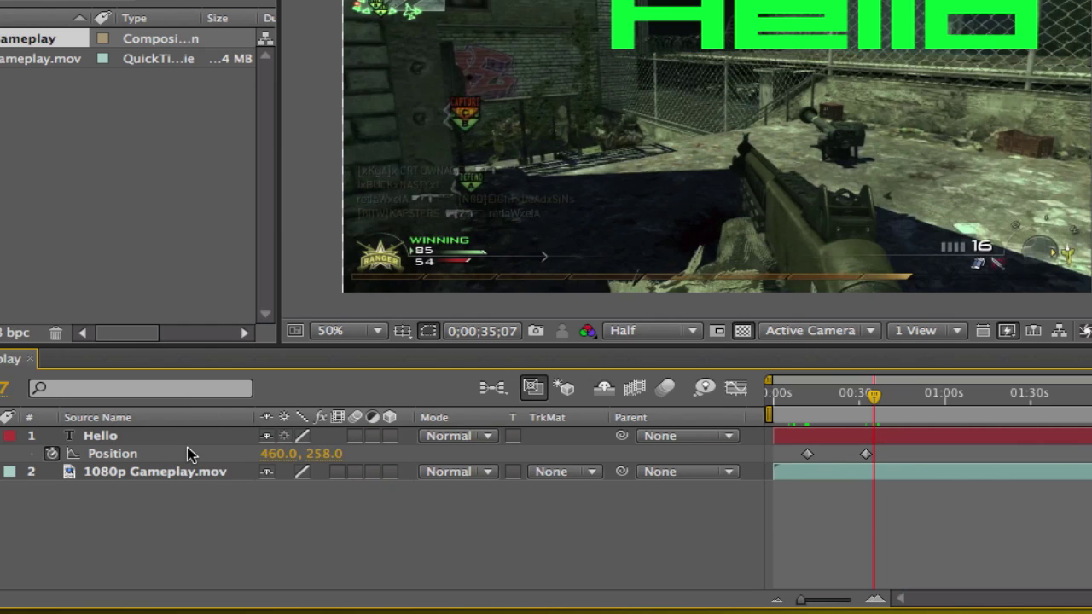
Keyframe the Hello layer's Opacity at 100%, then set it to 0% around 52 seconds
{"action": "key", "text": "t"}
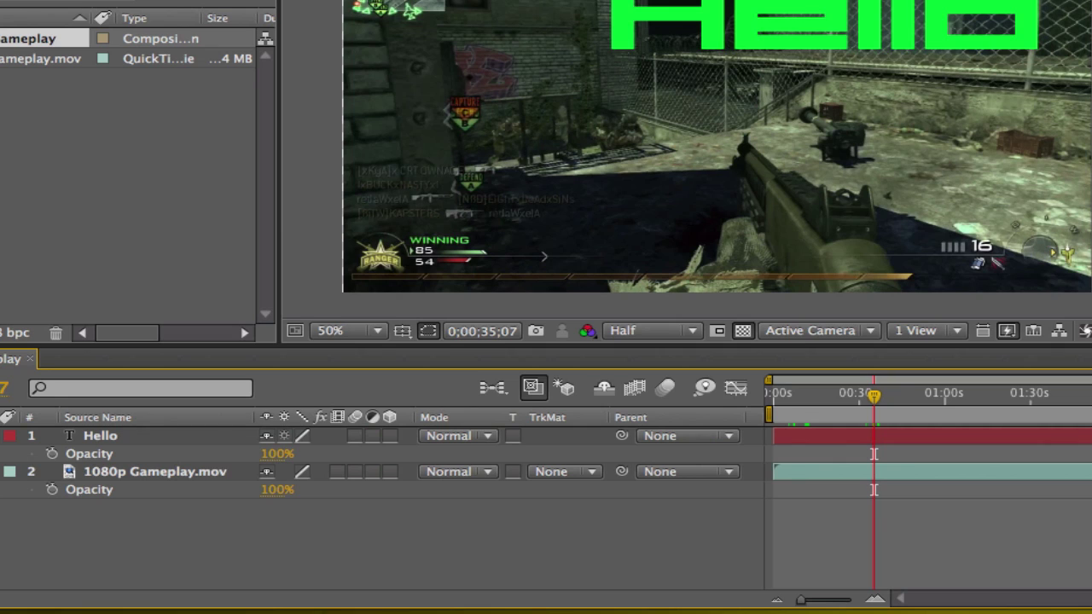
{"action": "left_click", "coordinate": [5, 472]}
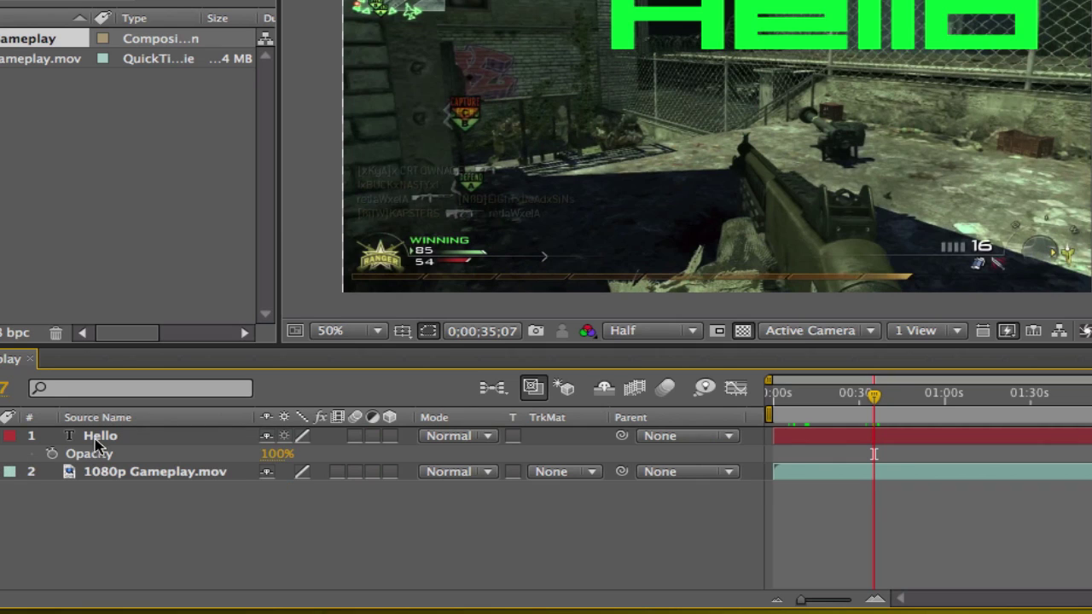
{"action": "left_click", "coordinate": [106, 442]}
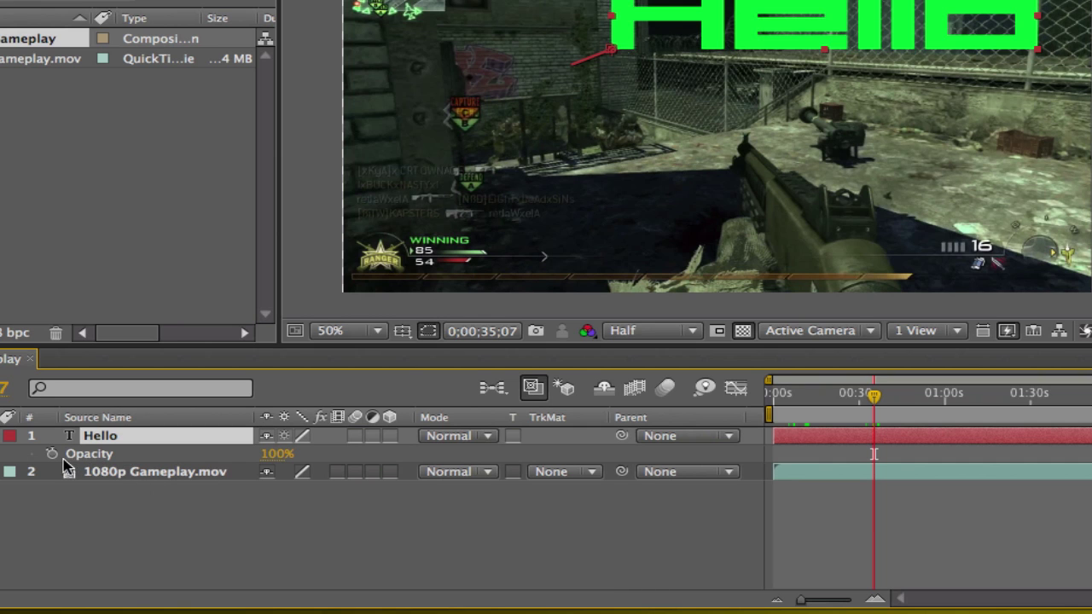
{"action": "left_click_drag", "start_coordinate": [819, 395], "coordinate": [865, 396]}
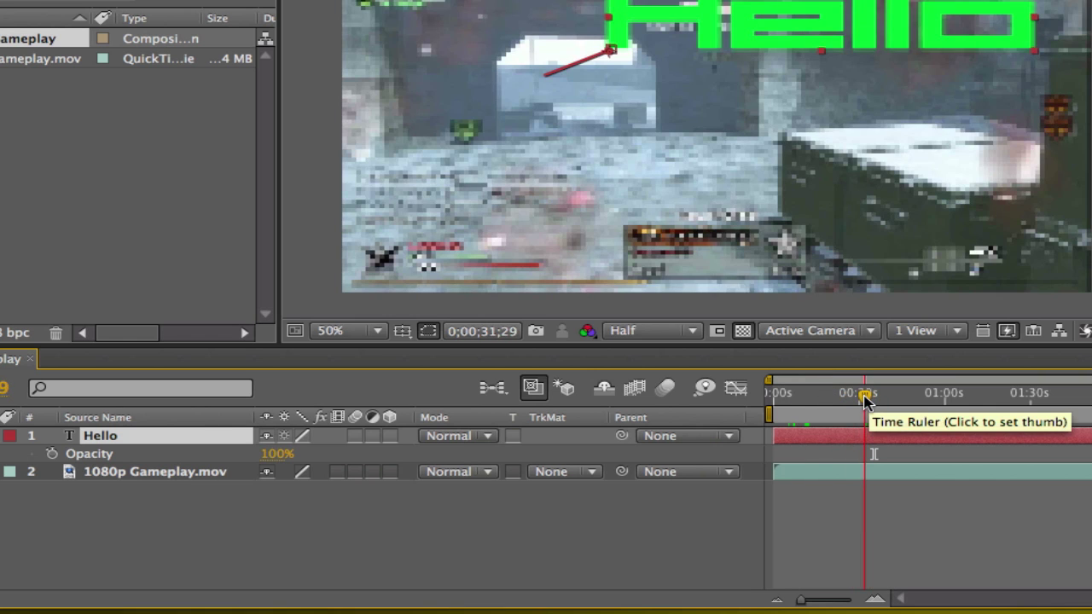
{"action": "left_click", "coordinate": [52, 454]}
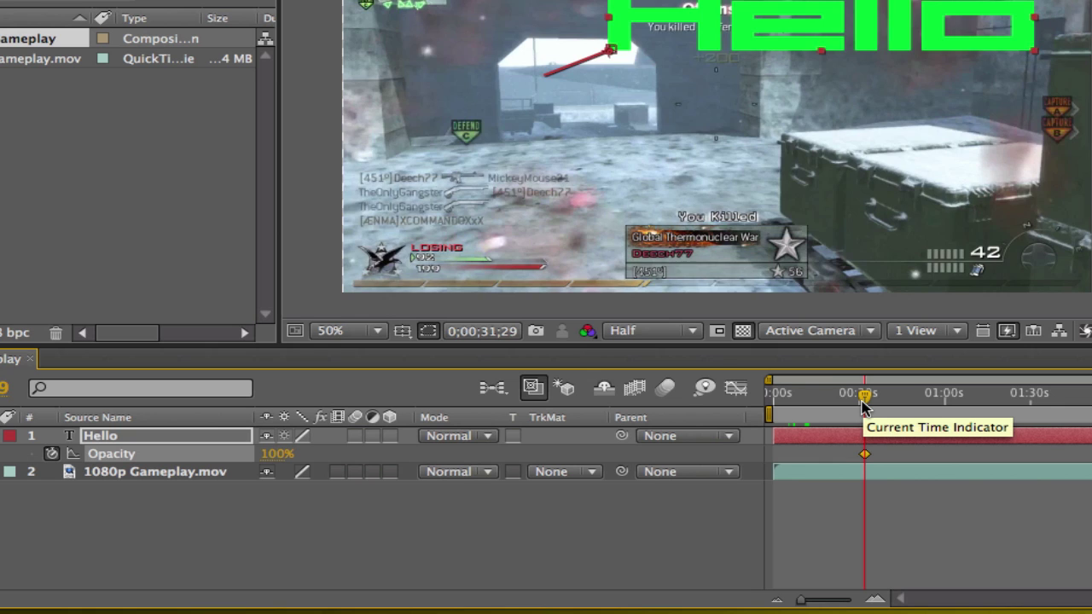
{"action": "left_click_drag", "start_coordinate": [863, 403], "coordinate": [920, 404]}
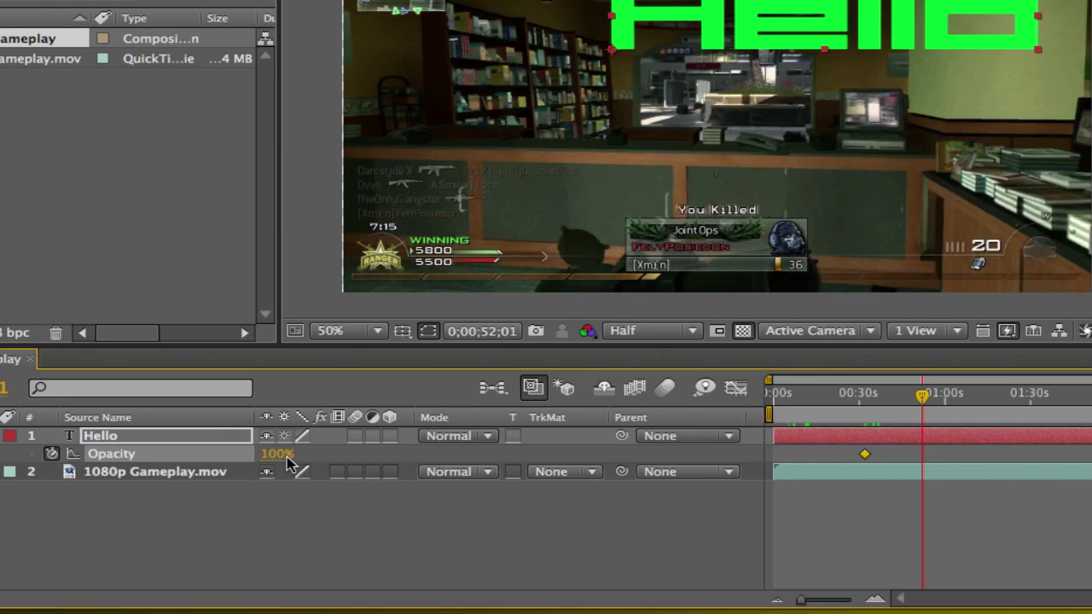
{"action": "left_click_drag", "start_coordinate": [277, 454], "coordinate": [188, 457]}
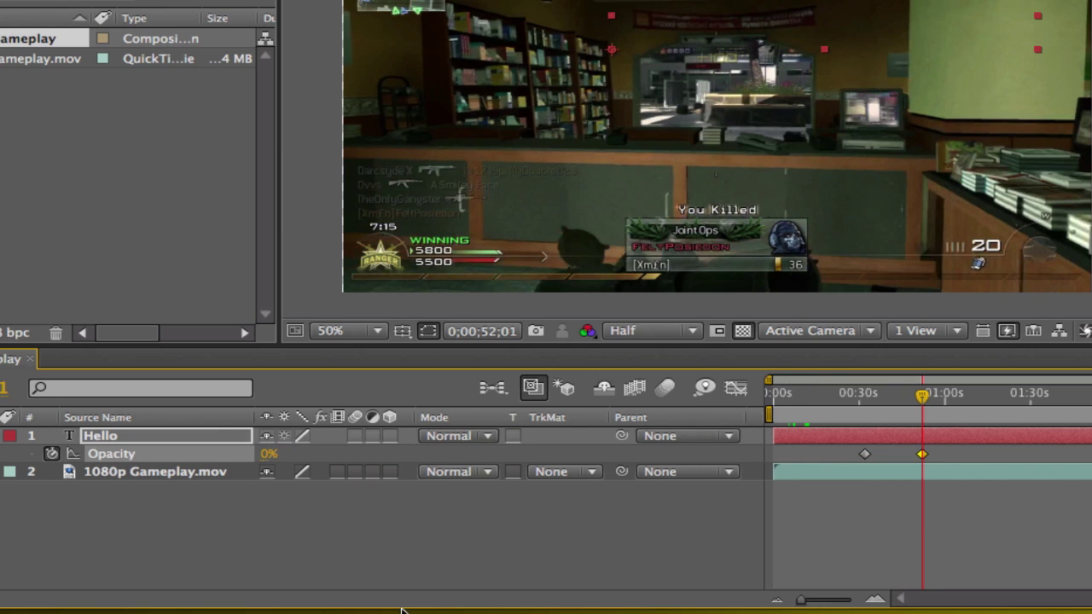
Move the 0% Opacity keyframe earlier so the fade finishes shortly after 30 seconds
{"action": "left_click_drag", "start_coordinate": [895, 393], "coordinate": [933, 416]}
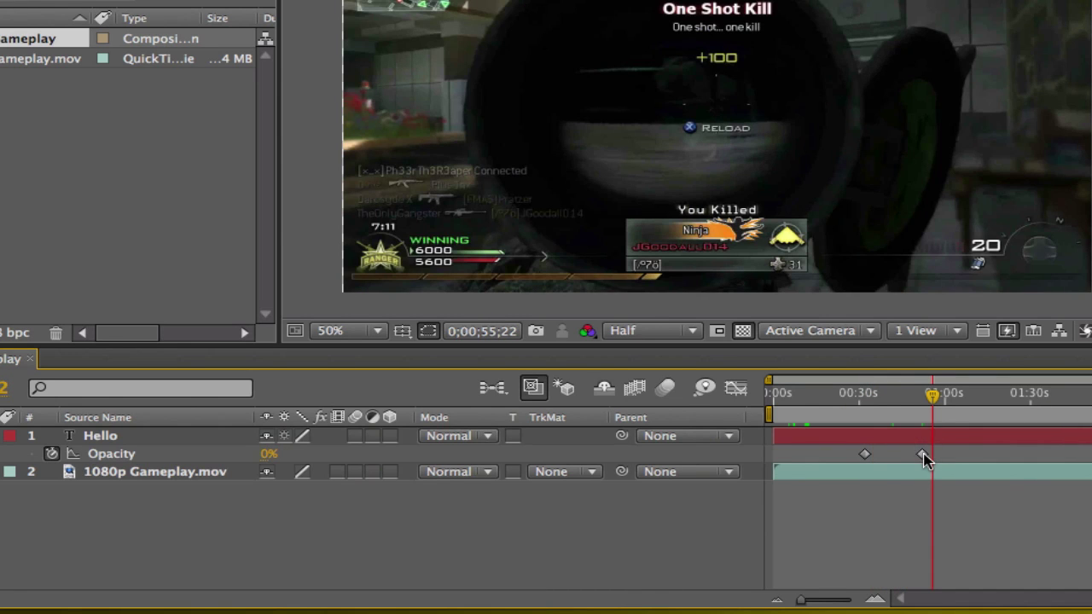
{"action": "left_click_drag", "start_coordinate": [926, 459], "coordinate": [882, 457]}
{"action": "mouse_move", "coordinate": [853, 400]}
{"action": "left_mouse_down"}
{"action": "mouse_move", "coordinate": [884, 403]}
{"action": "mouse_move", "coordinate": [858, 400]}
{"action": "left_mouse_up"}
{"action": "left_click", "coordinate": [883, 568]}
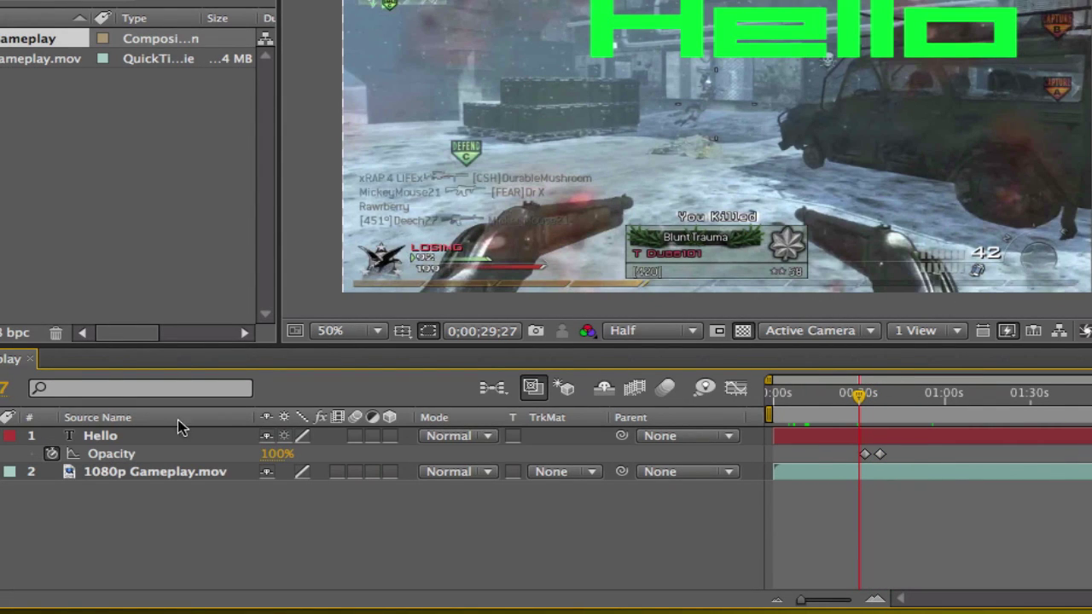
Keyframe Hello's Rotation at 0°, then +37.0° a few seconds later around 34 seconds
{"action": "key", "text": "u"}
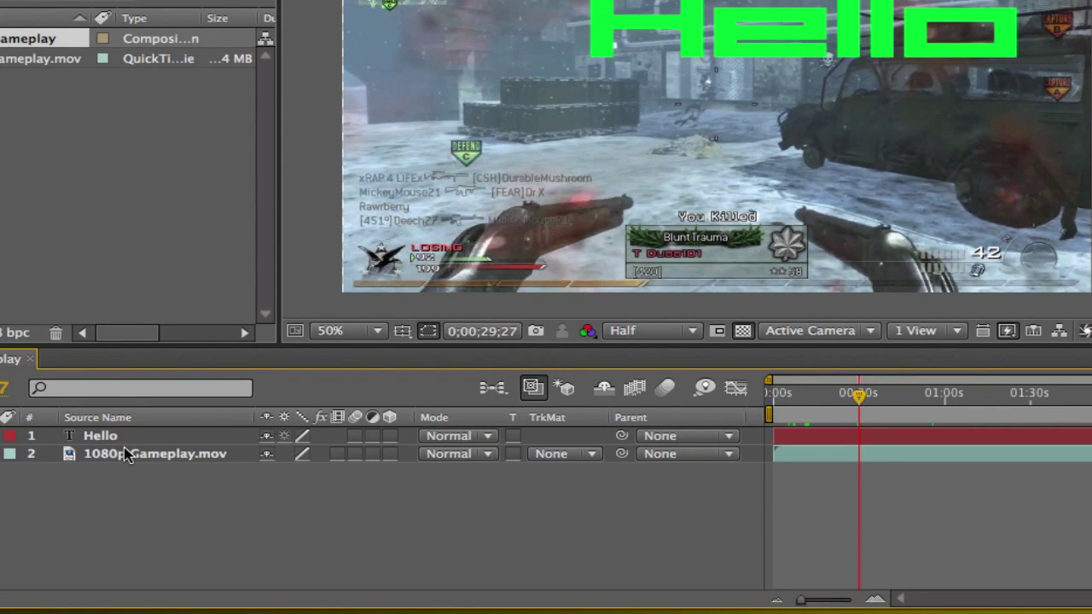
{"action": "key", "text": "s"}
{"action": "key", "text": "s"}
{"action": "key", "text": "r"}
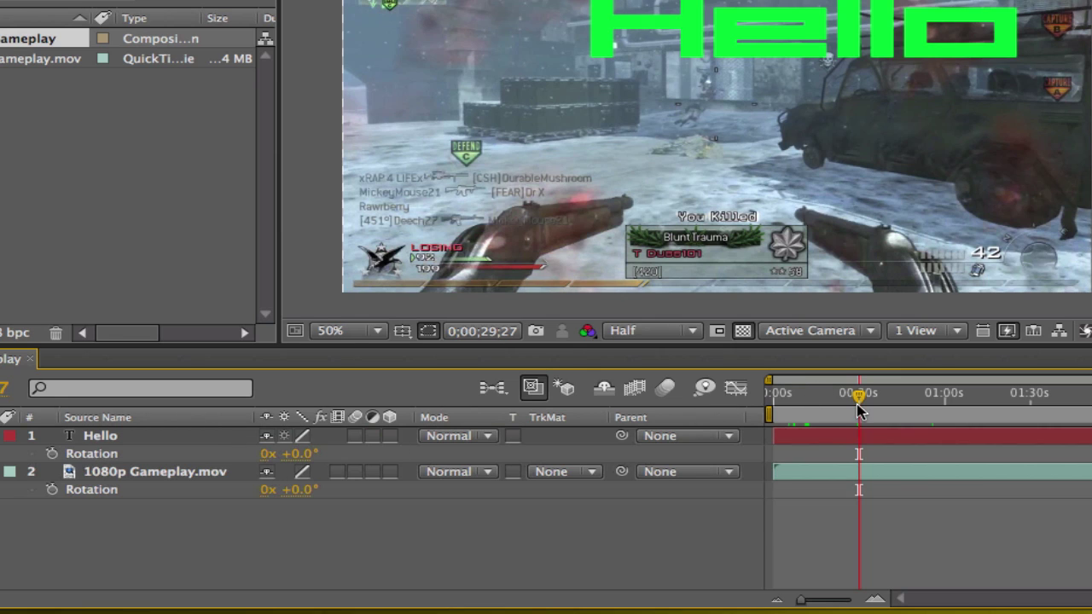
{"action": "left_click", "coordinate": [52, 454]}
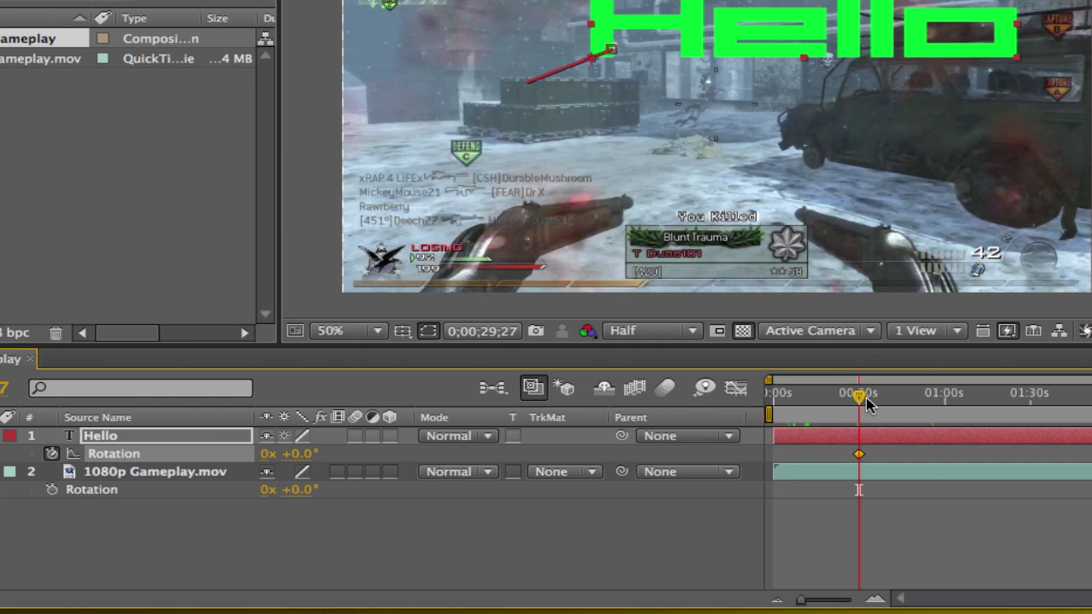
{"action": "mouse_move", "coordinate": [861, 395]}
{"action": "left_mouse_down"}
{"action": "mouse_move", "coordinate": [889, 400]}
{"action": "mouse_move", "coordinate": [873, 394]}
{"action": "left_mouse_up"}
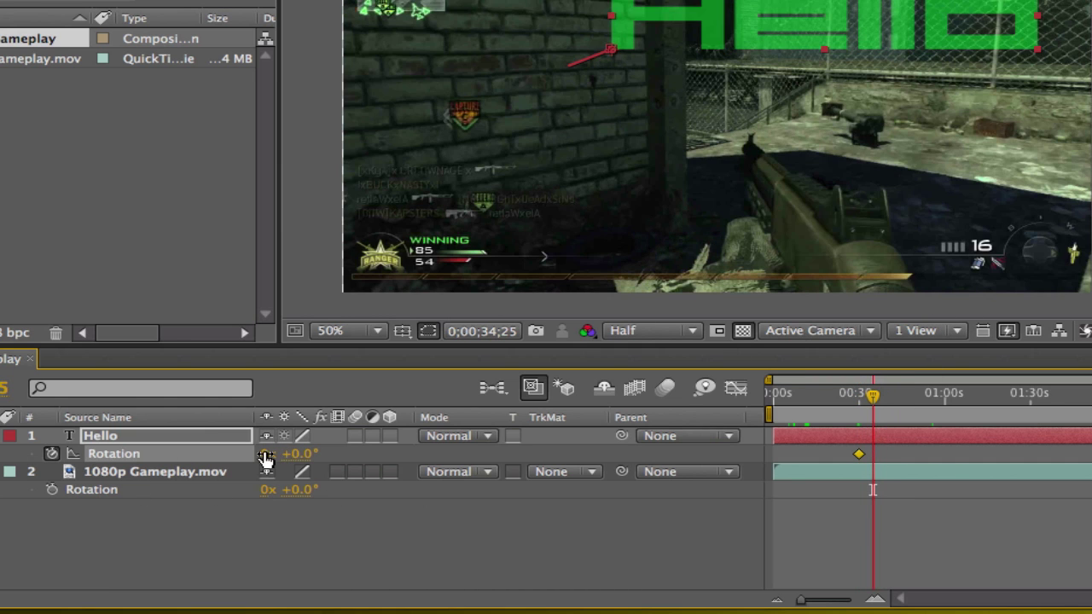
{"action": "left_click_drag", "start_coordinate": [264, 454], "coordinate": [338, 449]}
{"action": "key", "text": "ctrl+z"}
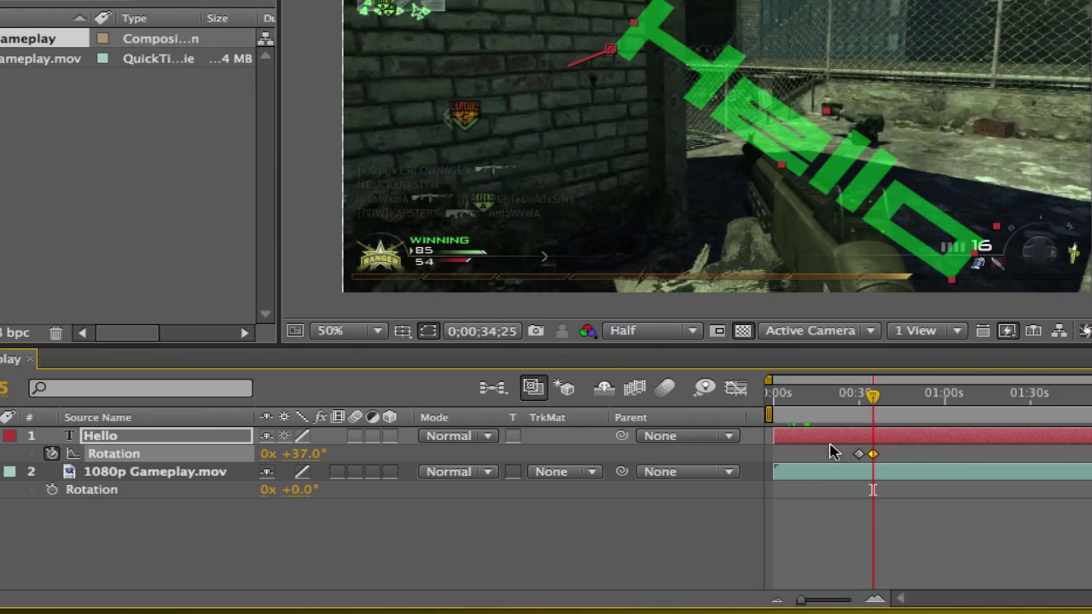
{"action": "mouse_move", "coordinate": [873, 395]}
{"action": "left_mouse_down"}
{"action": "mouse_move", "coordinate": [849, 396]}
{"action": "mouse_move", "coordinate": [885, 395]}
{"action": "mouse_move", "coordinate": [852, 397]}
{"action": "left_mouse_up"}
{"action": "left_click", "coordinate": [600, 548]}
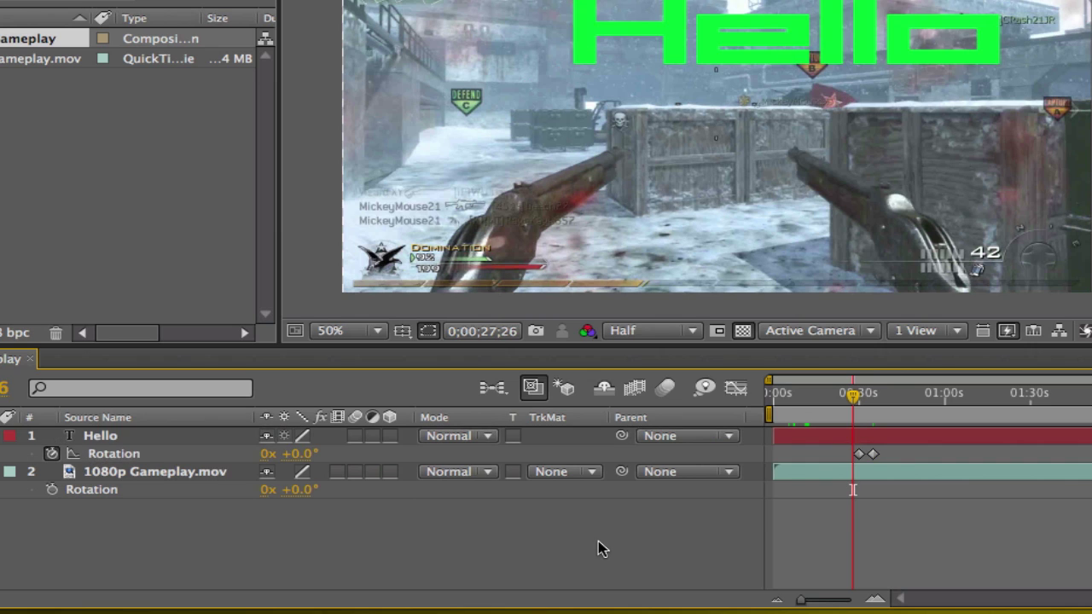